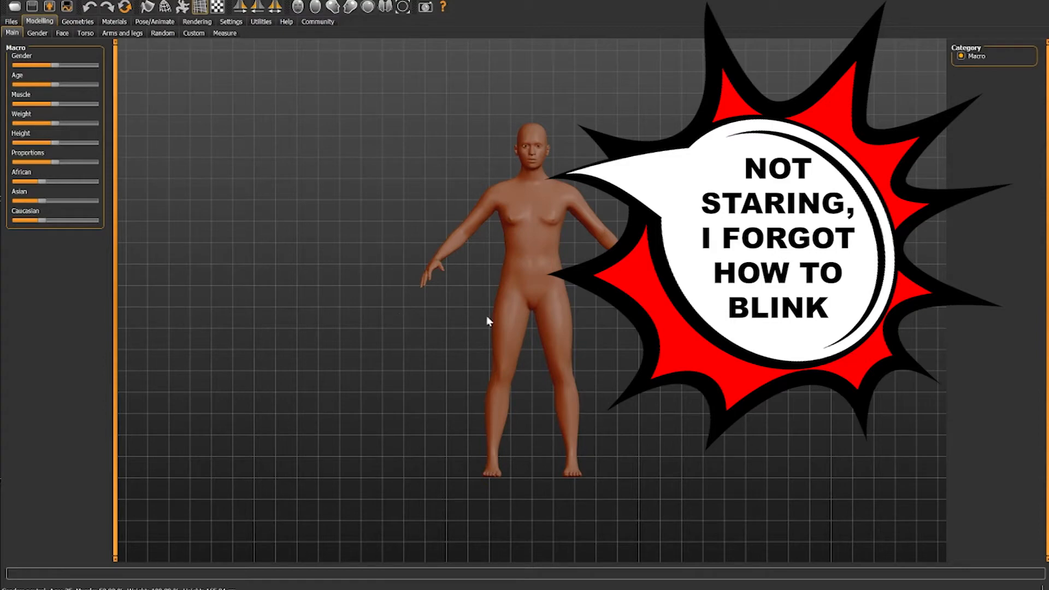
mouse_move(342, 380)
mouse_down()
mouse_move(302, 382)
mouse_move(457, 391)
mouse_move(305, 379)
mouse_move(377, 384)
mouse_move(339, 378)
mouse_move(350, 378)
mouse_up()
scroll(595, 320, up, 5)
scroll(595, 307, down, 5)
scroll(597, 306, up, 5)
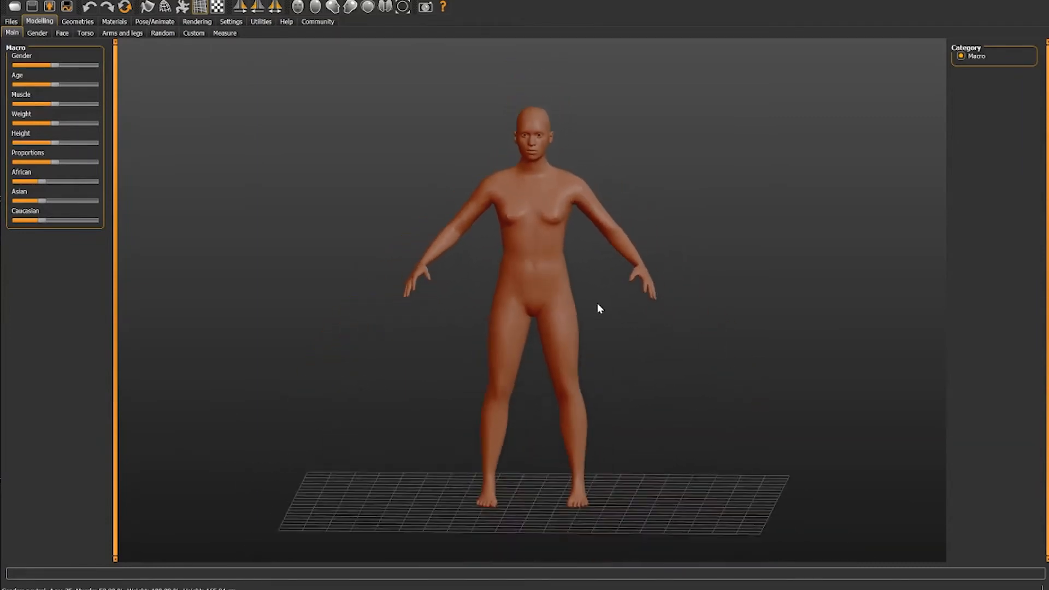
scroll(596, 313, down, 5)
scroll(598, 303, up, 2)
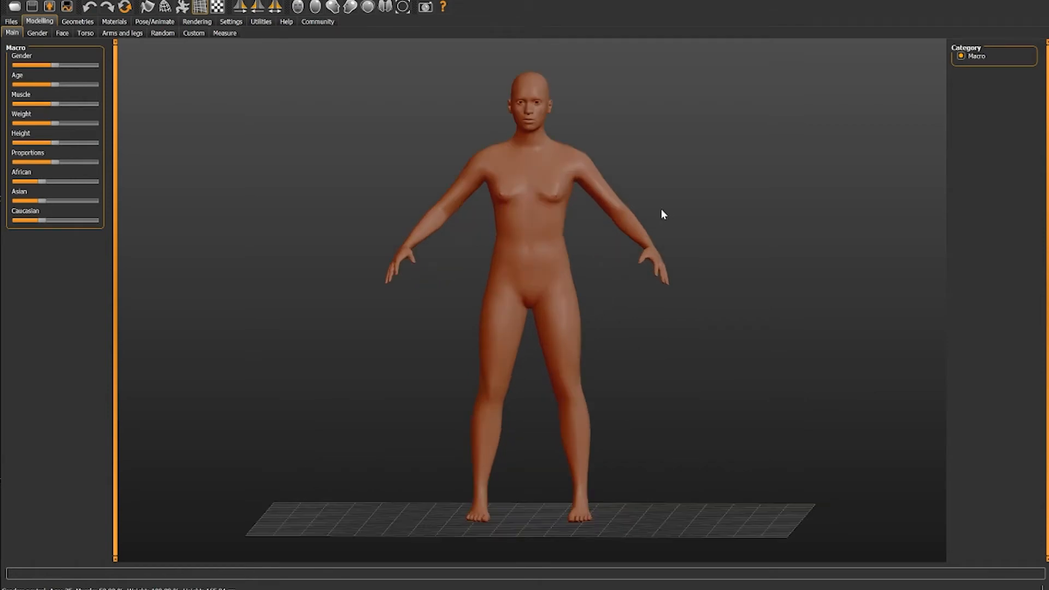
- Lower the figure's gender value slightly, and raise the Age and Head fat values of the head shape
mouse_move(55, 65)
mouse_down()
mouse_move(38, 68)
mouse_move(84, 70)
mouse_move(36, 68)
mouse_move(87, 67)
mouse_move(35, 65)
mouse_move(58, 68)
mouse_move(14, 84)
mouse_move(55, 84)
mouse_up()
click(62, 34)
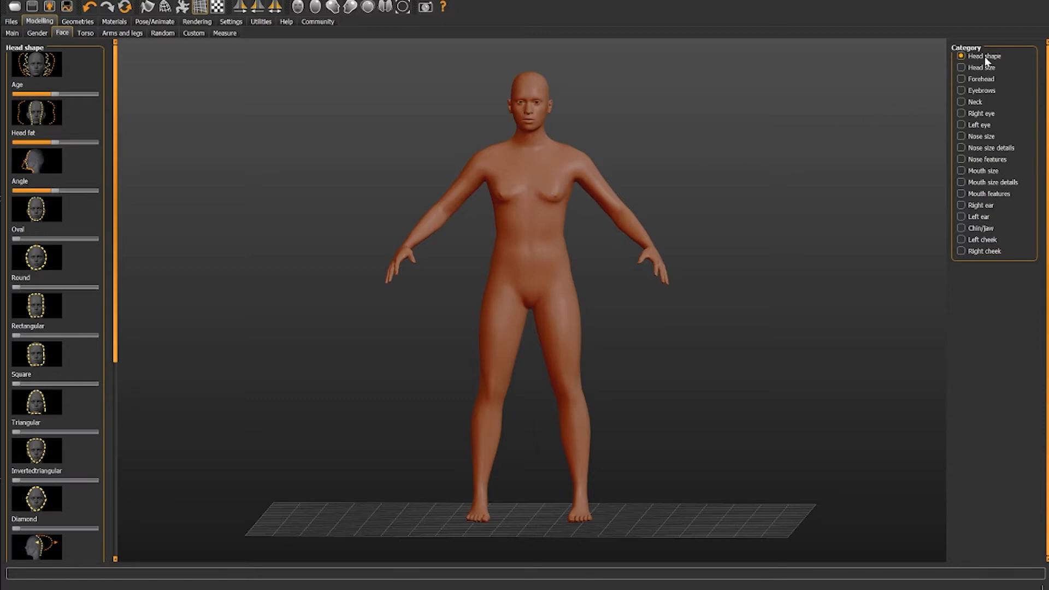
mouse_move(54, 95)
mouse_down()
mouse_move(0, 89)
mouse_move(69, 94)
mouse_up()
mouse_move(55, 142)
mouse_down()
mouse_move(30, 141)
mouse_move(78, 140)
mouse_move(59, 139)
mouse_up()
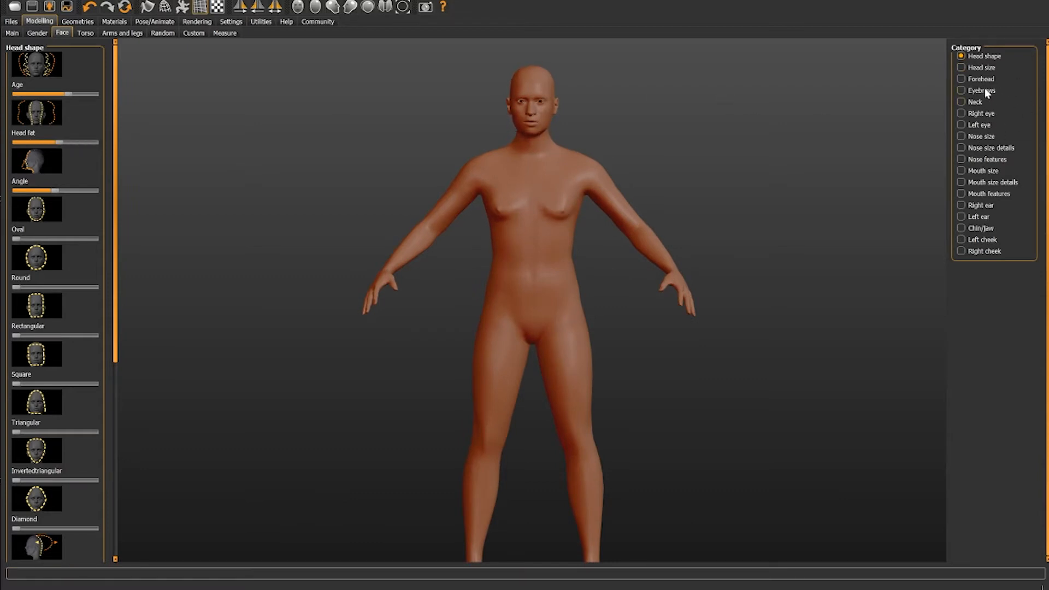
- Look through the modelling controls for head size, torso, hip, stomach, buttocks and pelvis
click(962, 67)
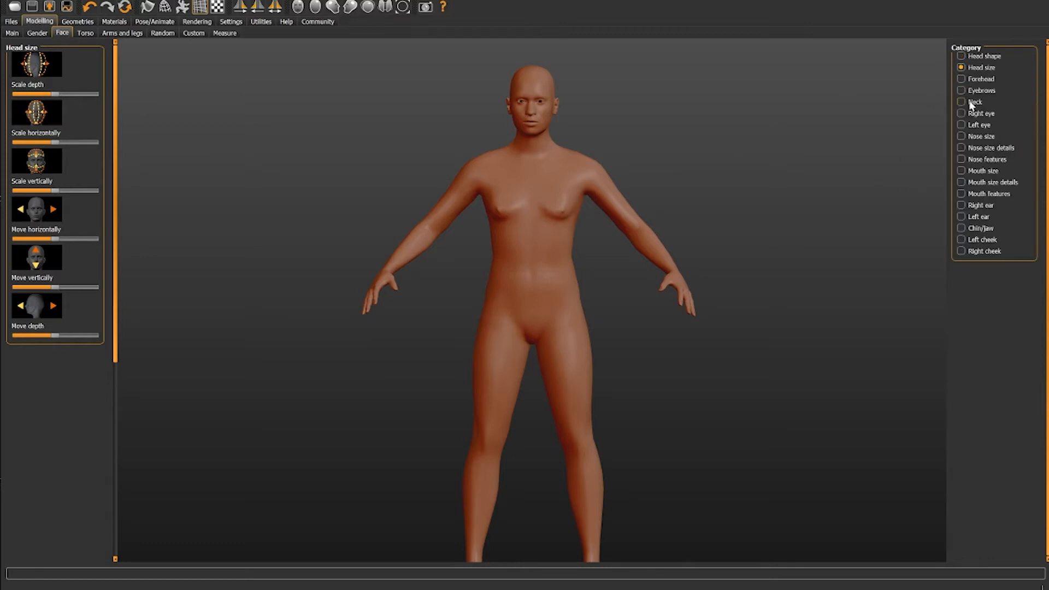
click(88, 35)
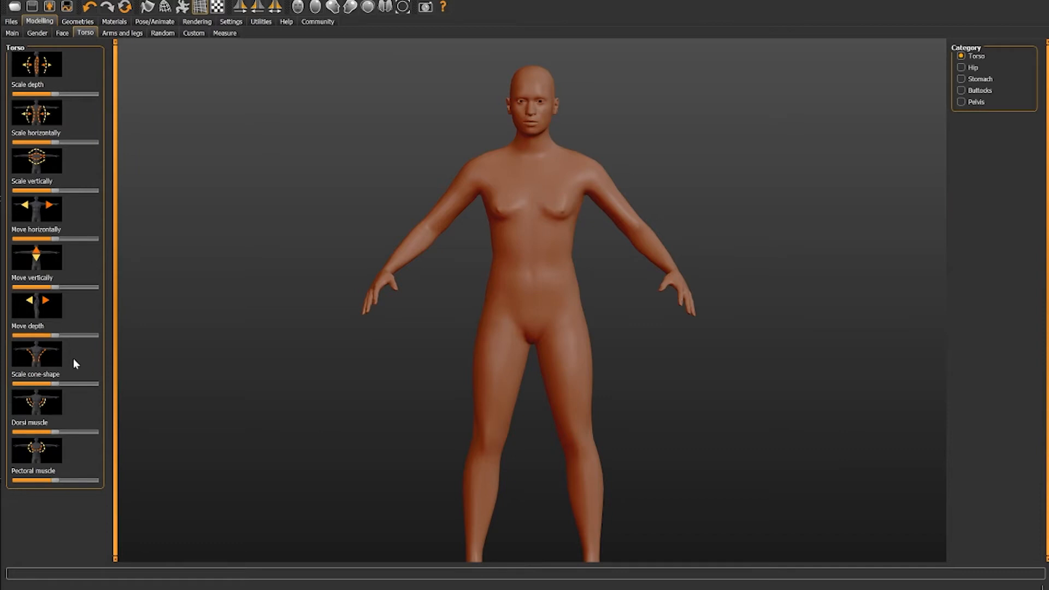
click(963, 68)
click(964, 80)
click(962, 90)
click(962, 101)
click(962, 80)
click(964, 66)
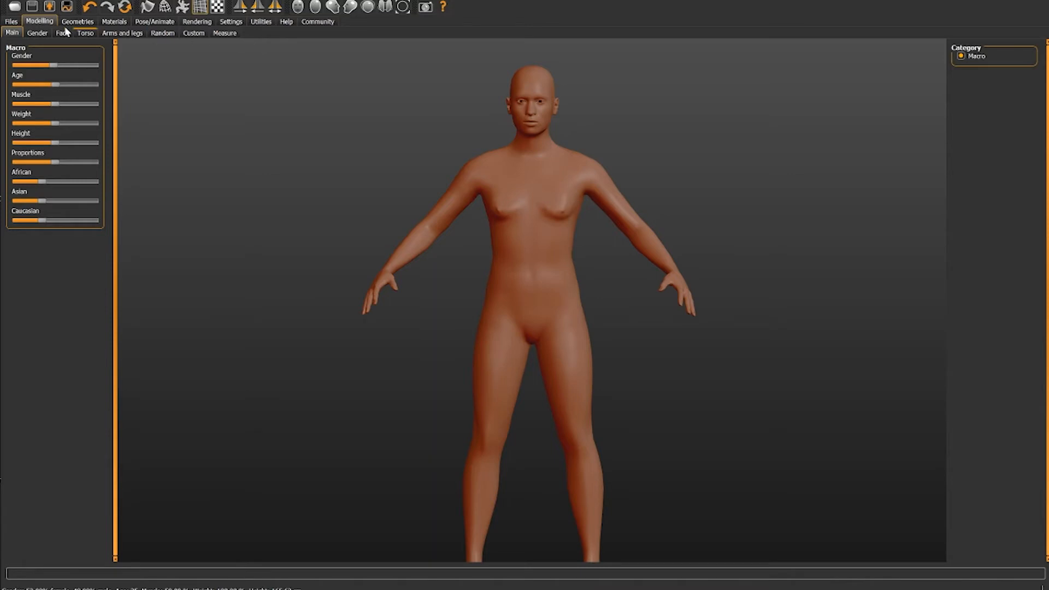
click(11, 21)
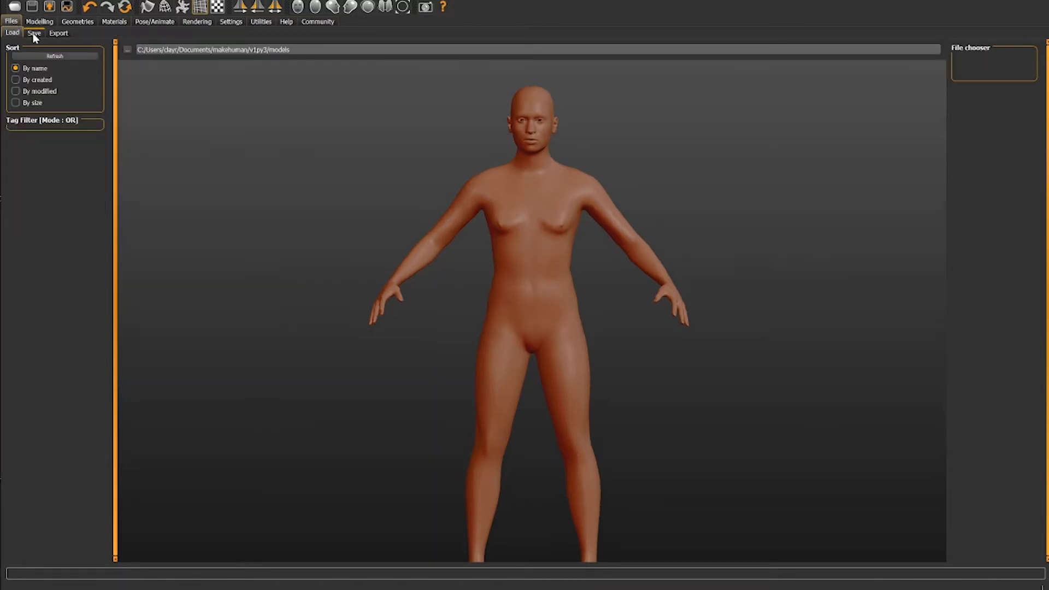
click(48, 22)
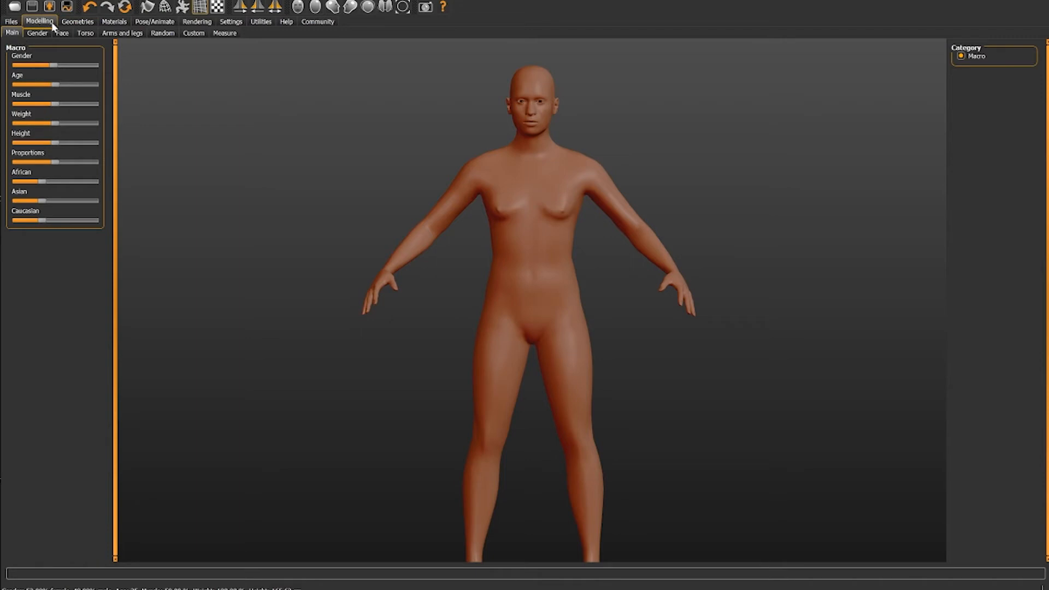
click(74, 21)
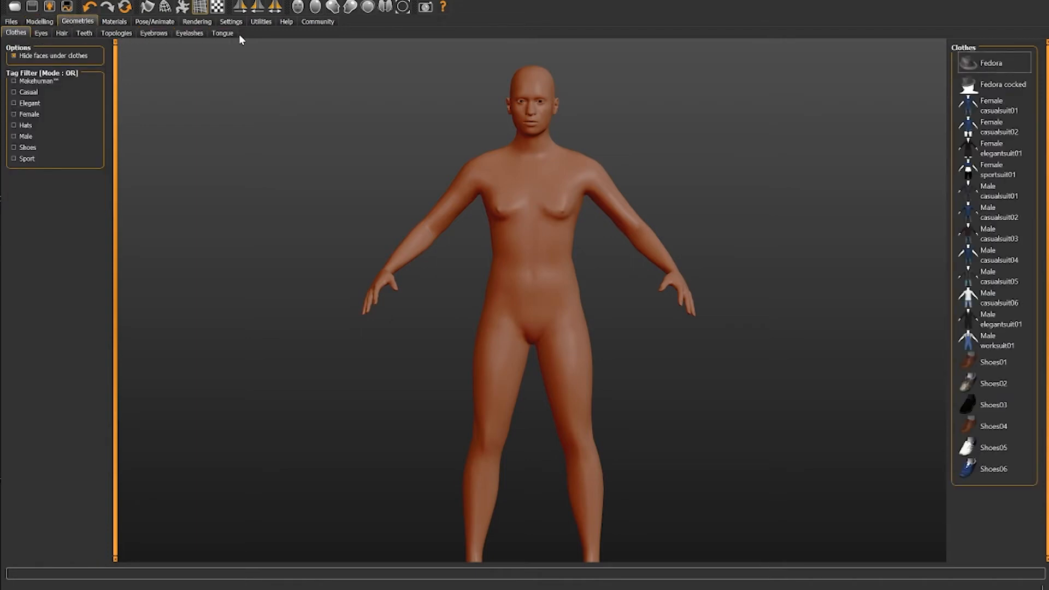
- Try the Game engine, Default no toes, Default and Cmu mb rig presets on the figure, and return the rig to None
click(150, 24)
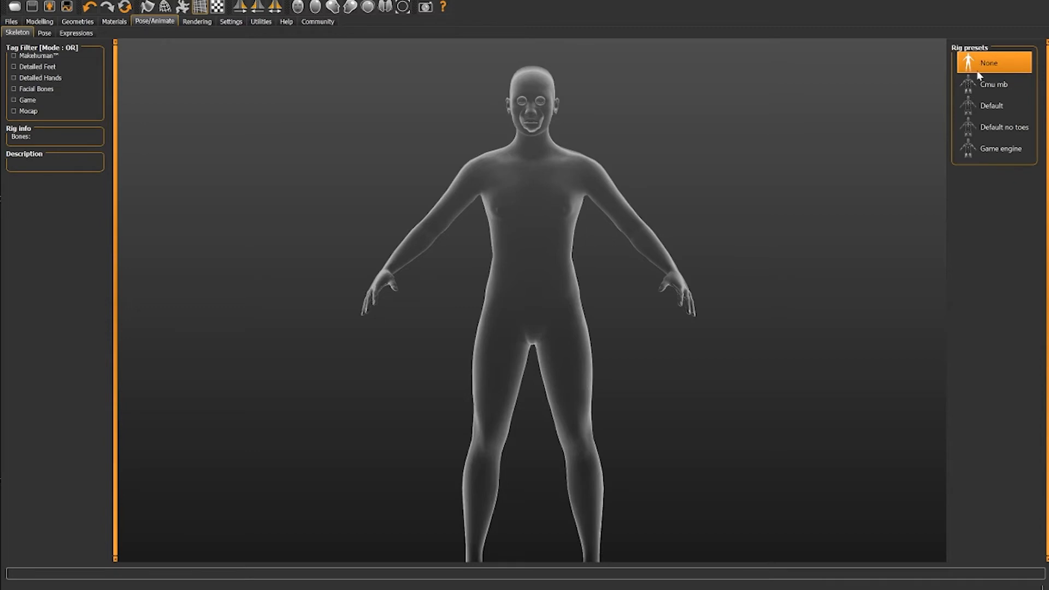
click(994, 147)
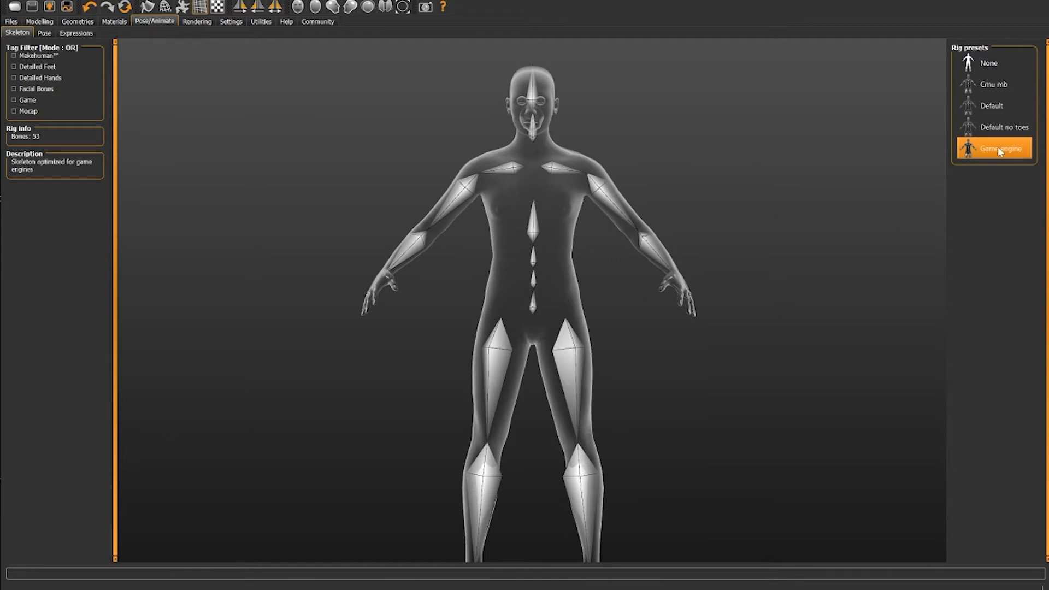
click(1002, 125)
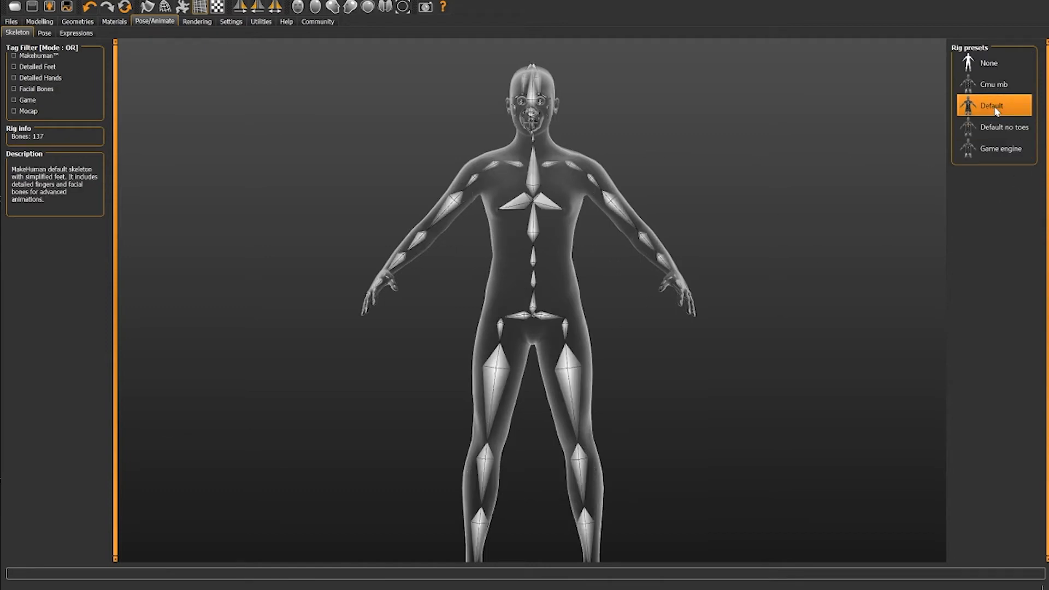
click(991, 106)
click(991, 87)
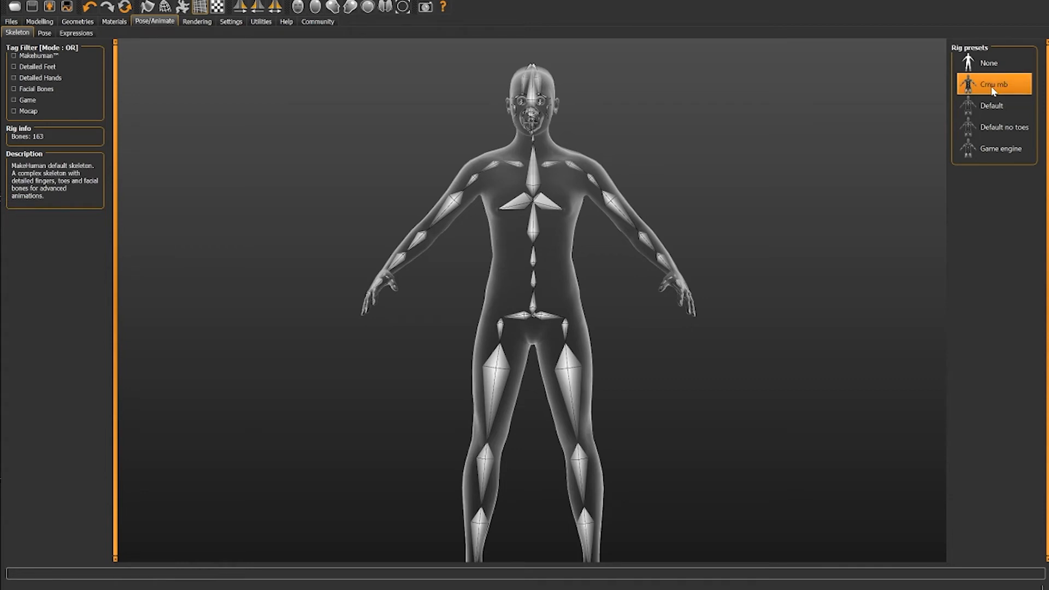
click(1002, 155)
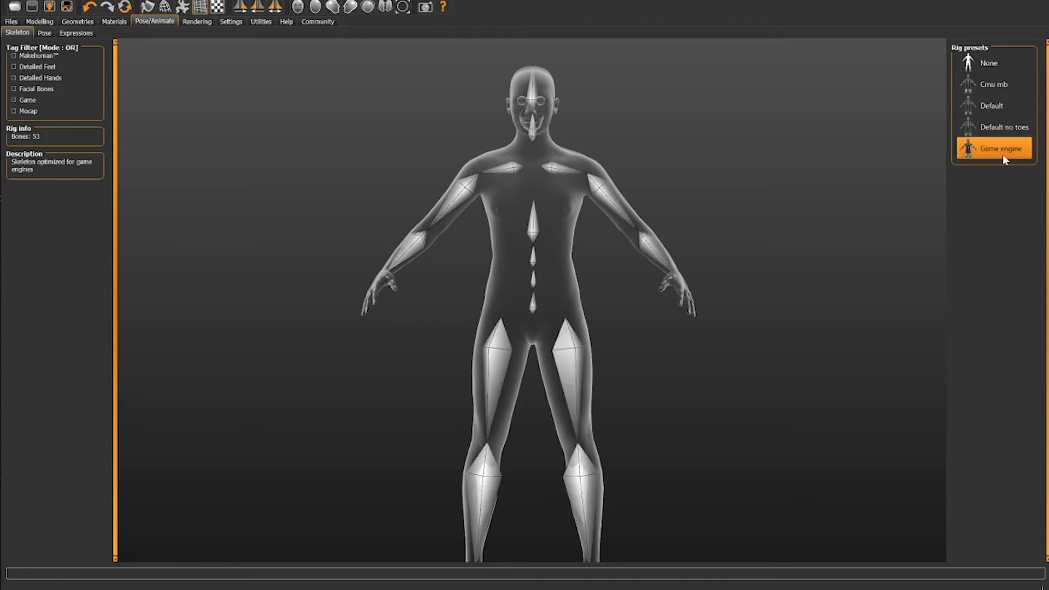
click(975, 68)
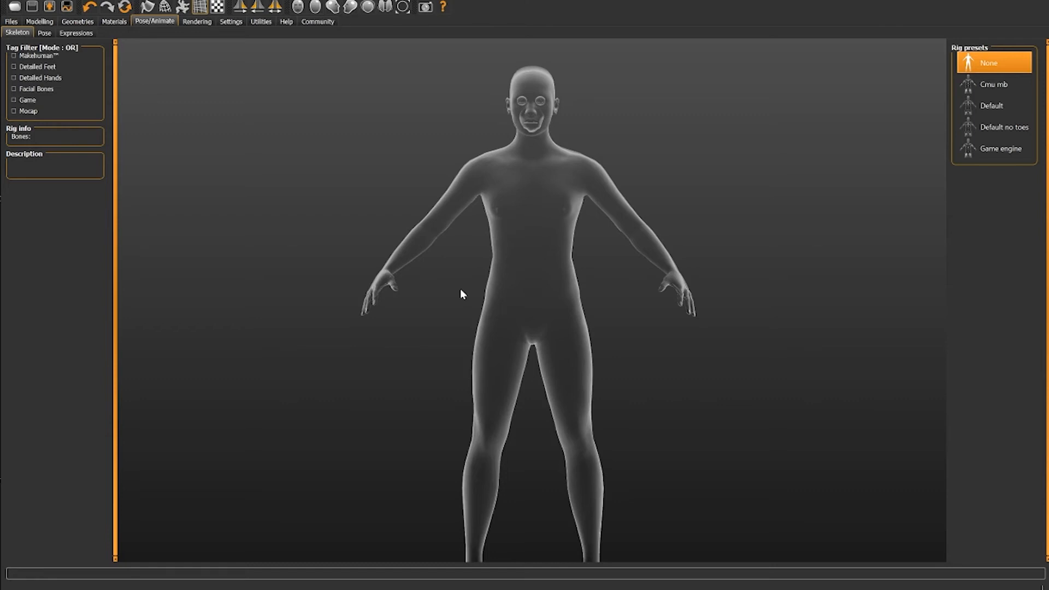
- Put the figure into the Tpose pose
click(45, 31)
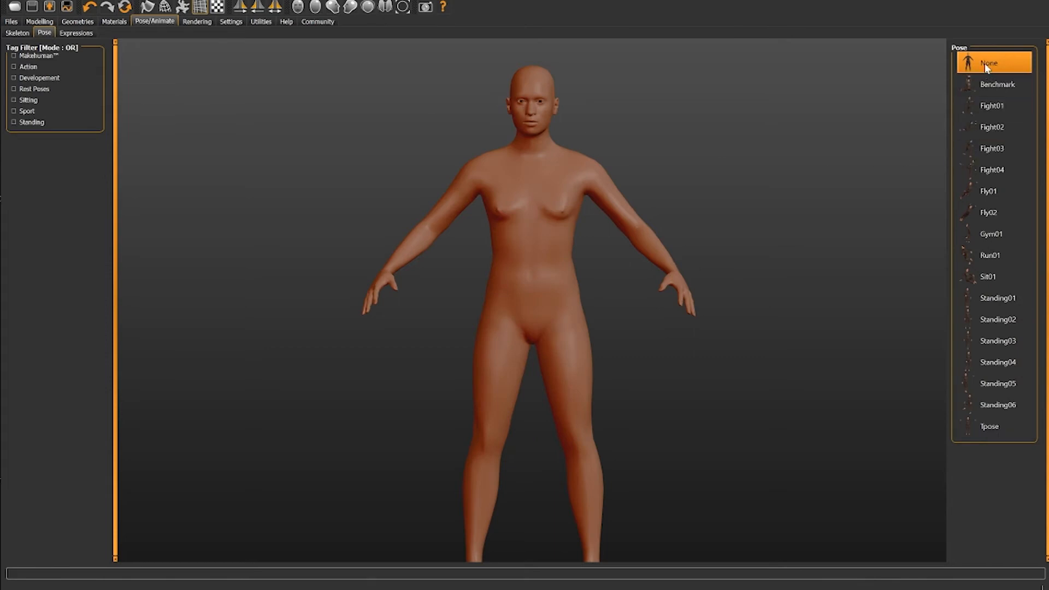
click(995, 426)
scroll(566, 245, up, 2)
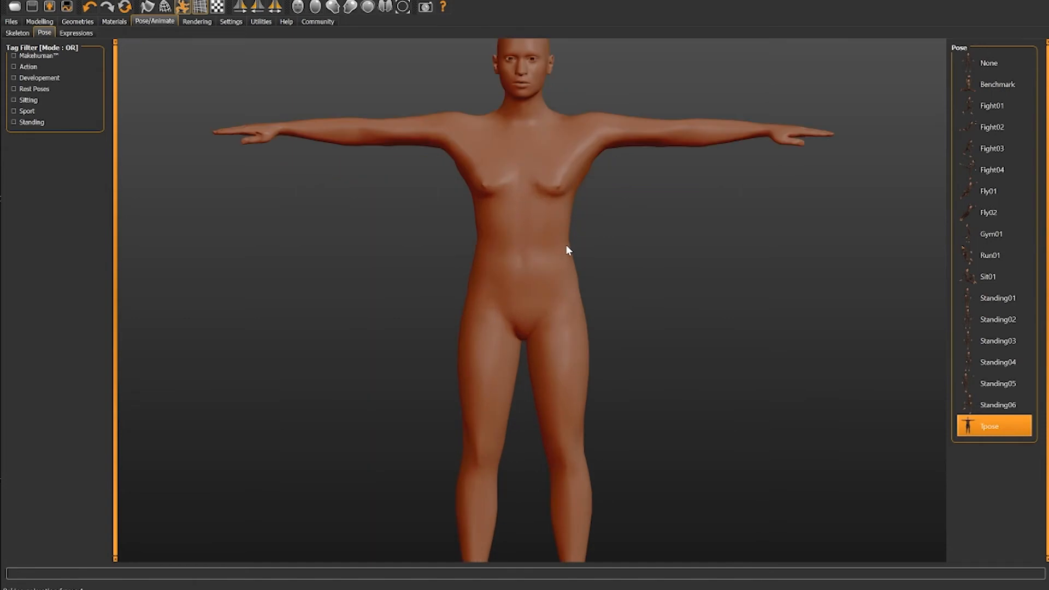
scroll(566, 244, down, 3)
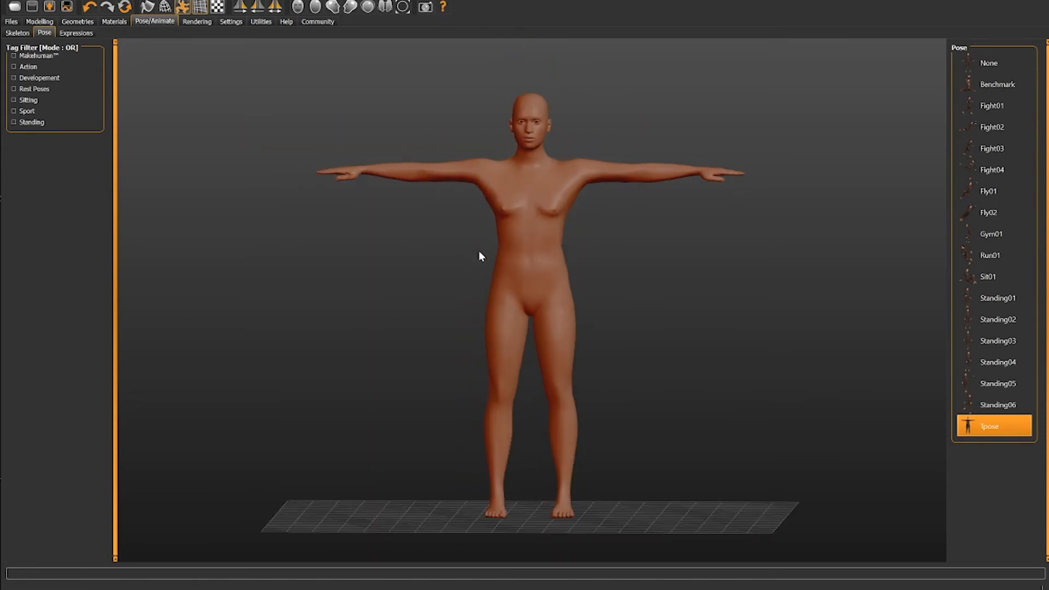
- Try the None and Sit01 poses on the figure, and return it to Tpose
click(1002, 62)
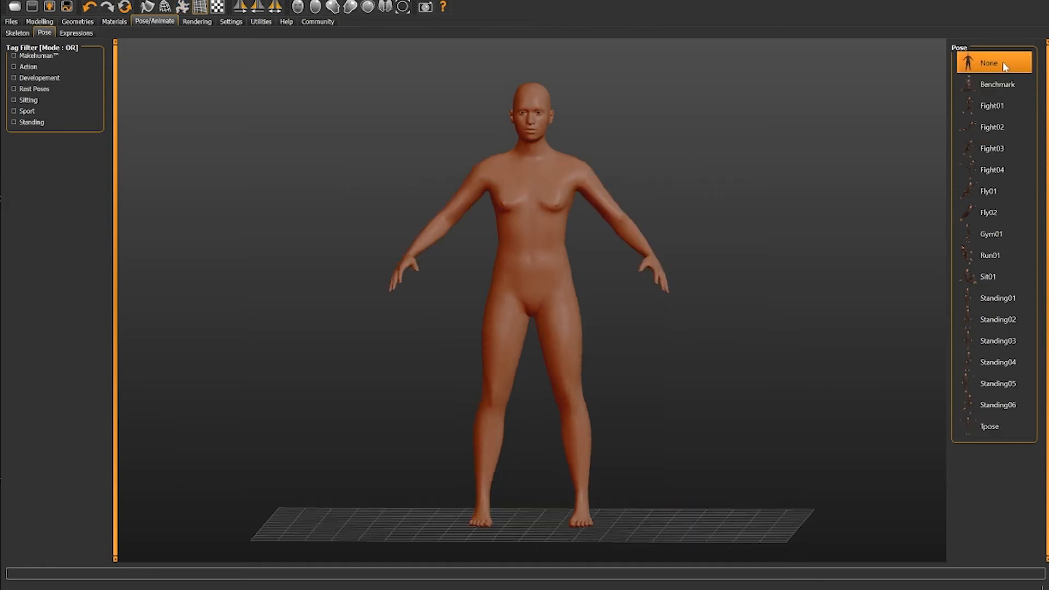
click(991, 431)
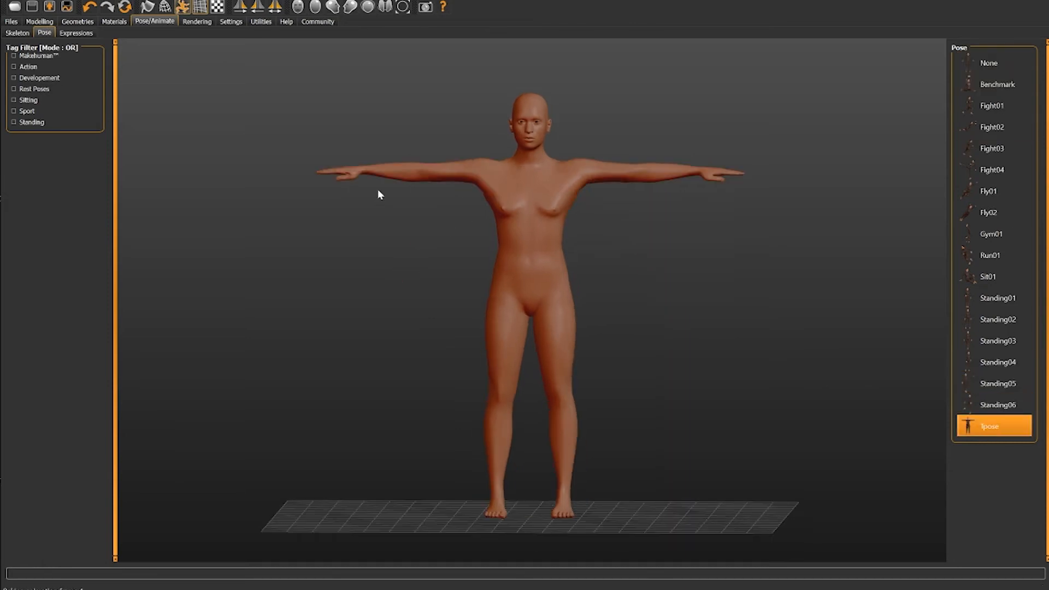
click(999, 233)
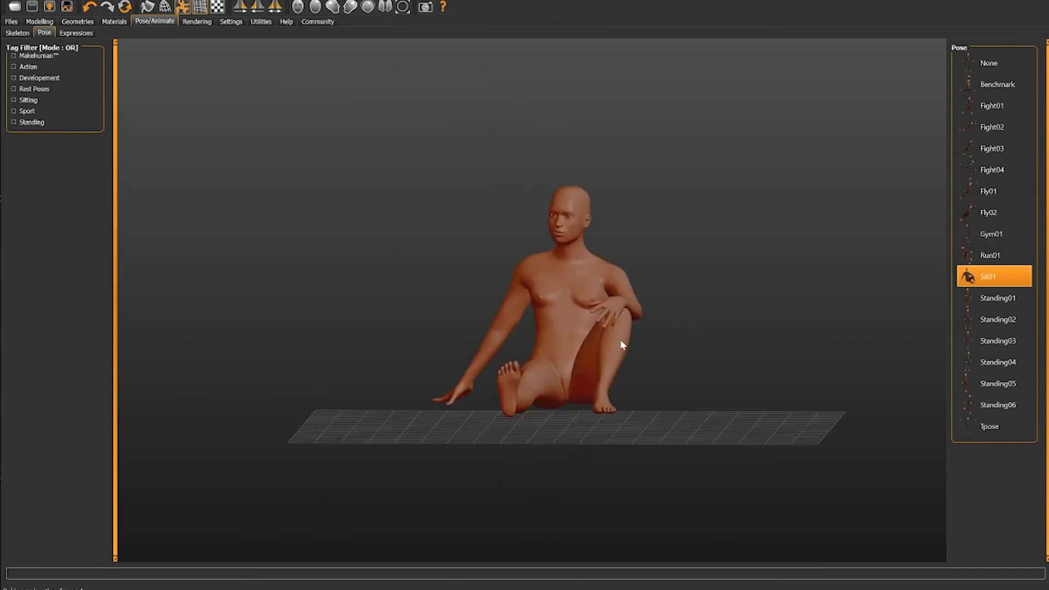
drag(628, 309, 628, 368)
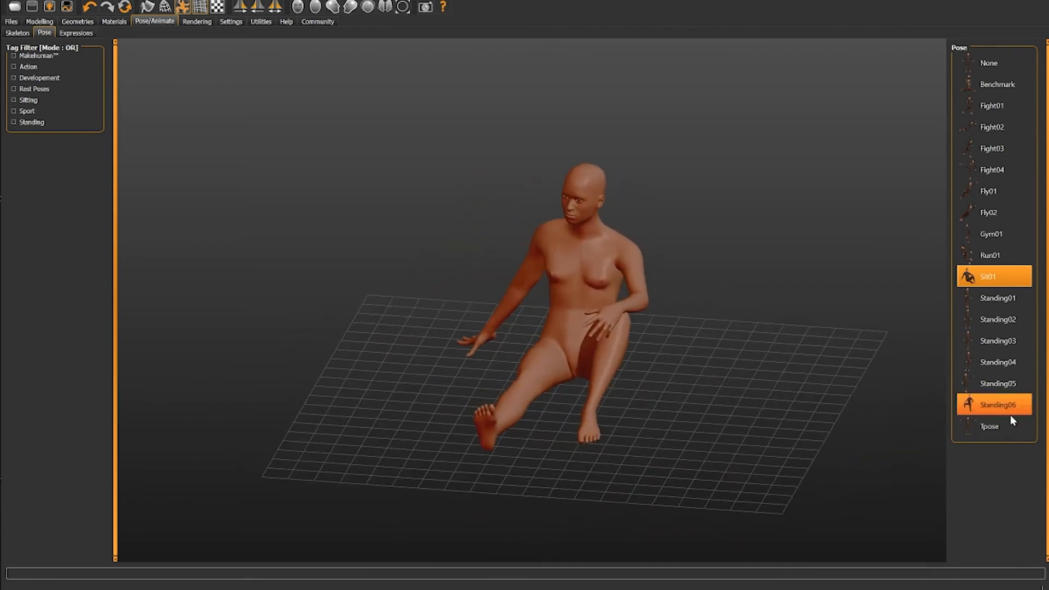
click(995, 426)
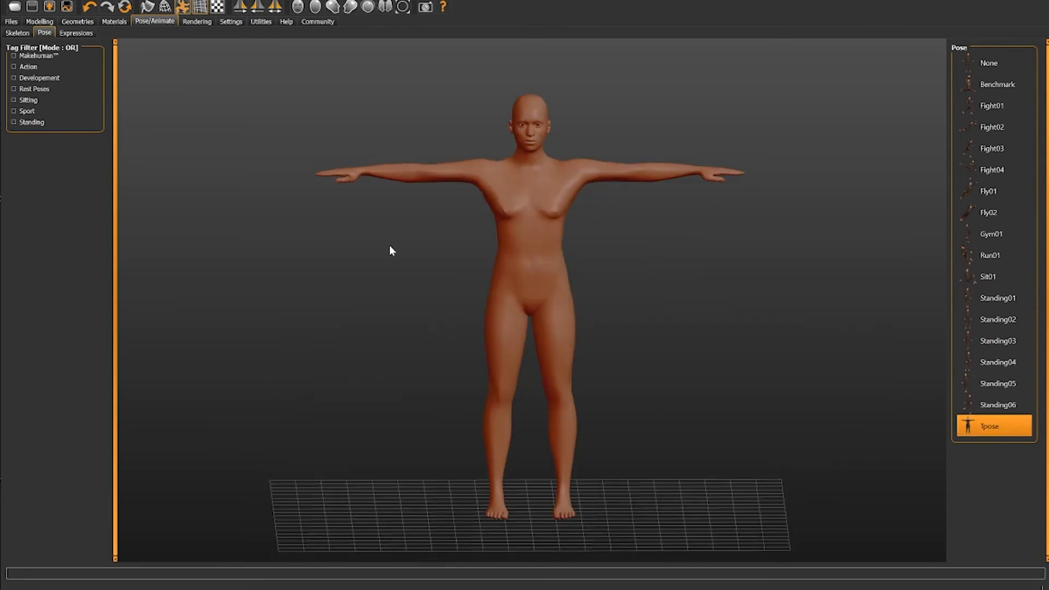
- Set the export mesh format to Filmbox (fbx) and save the export file under the name human1
click(12, 22)
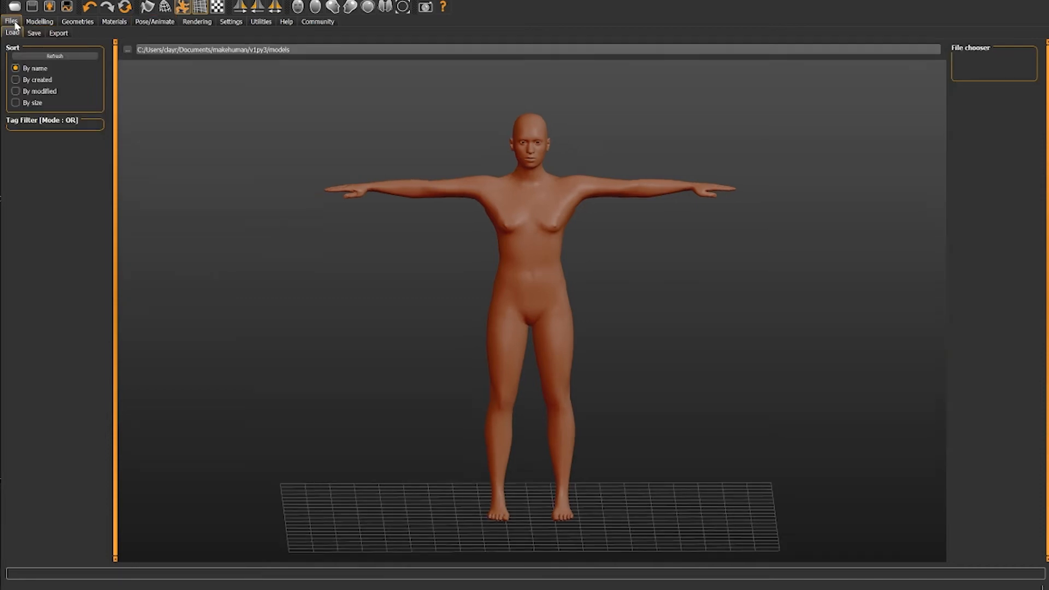
click(59, 34)
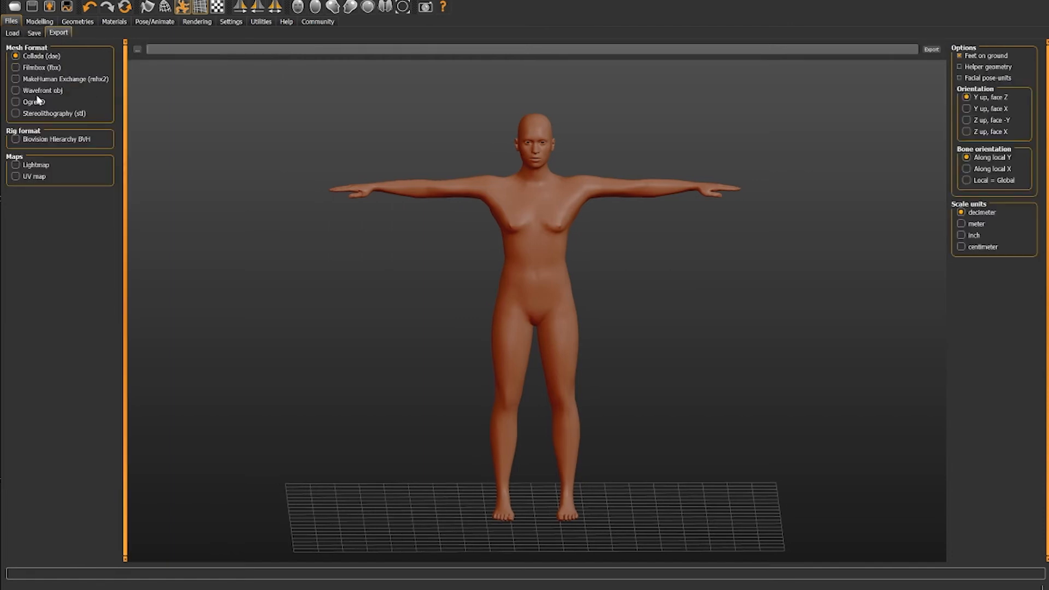
click(13, 67)
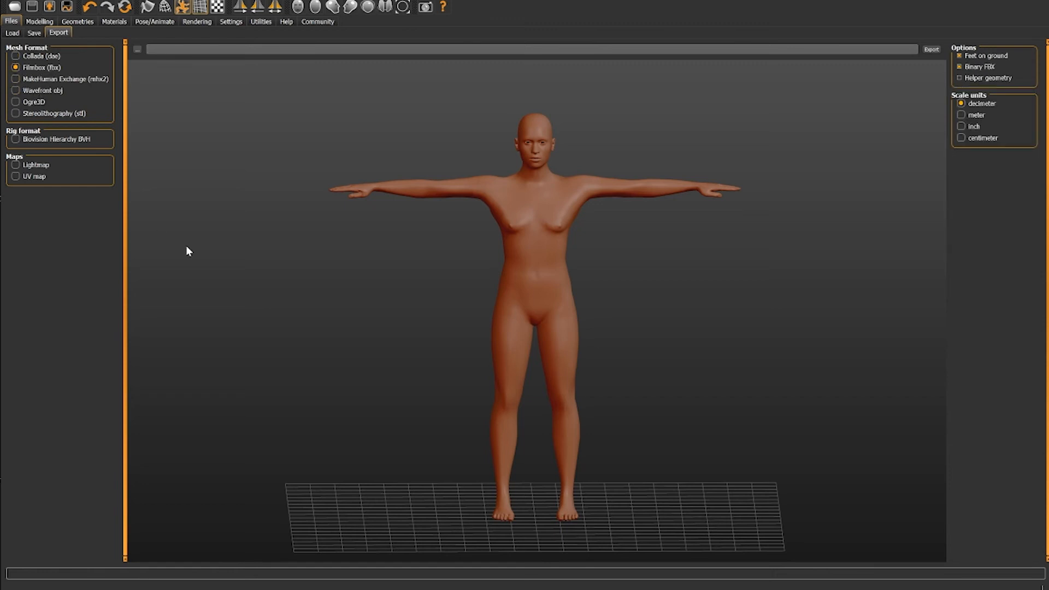
click(137, 49)
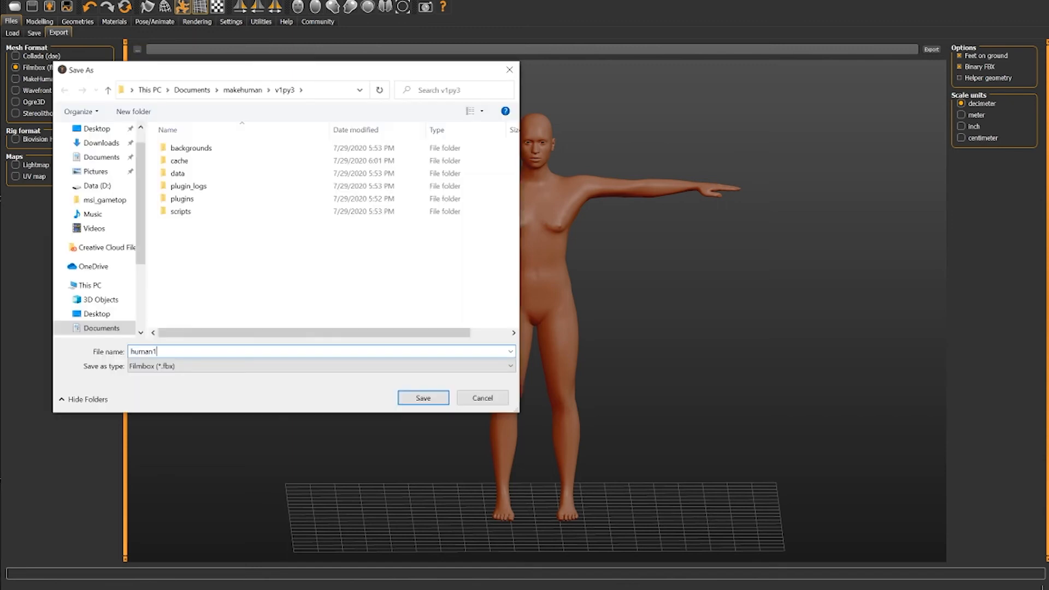
click(424, 397)
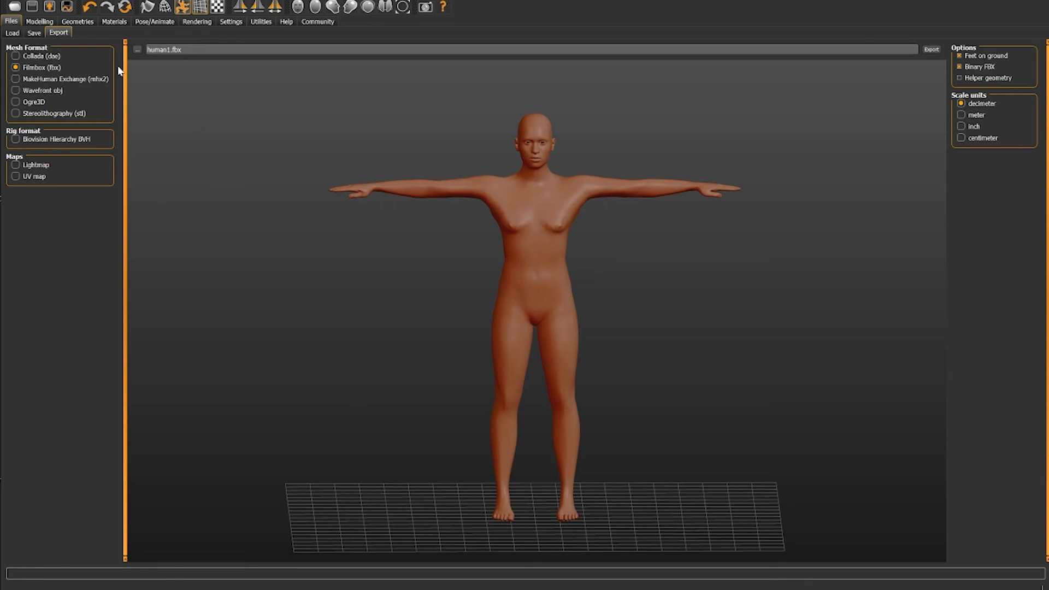
- Add the Fedora to the figure, try Male casualsuit02, and dress it in Male worksuit01 instead
click(77, 21)
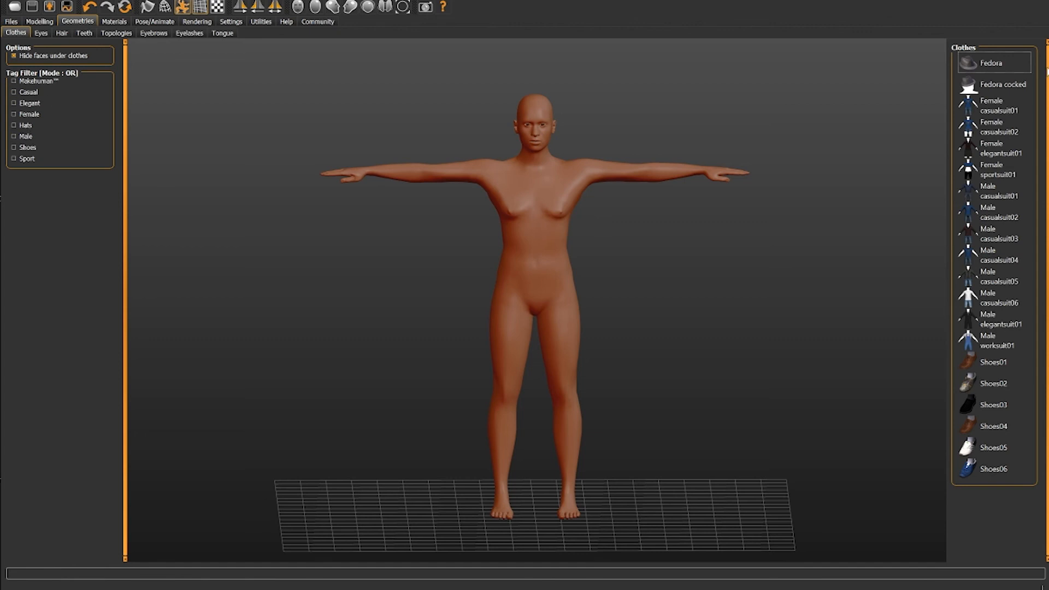
click(990, 64)
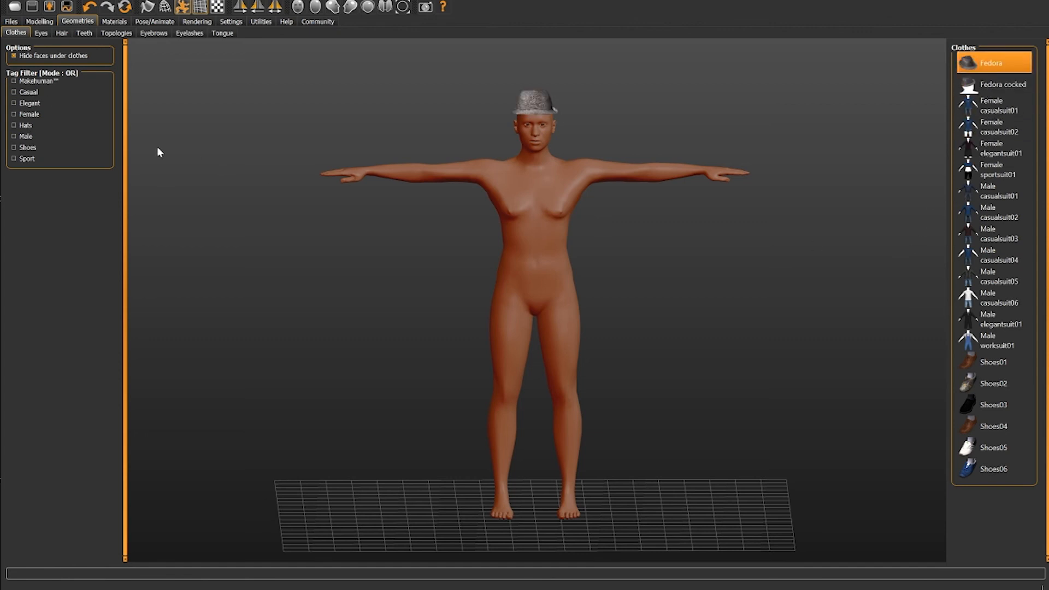
click(998, 214)
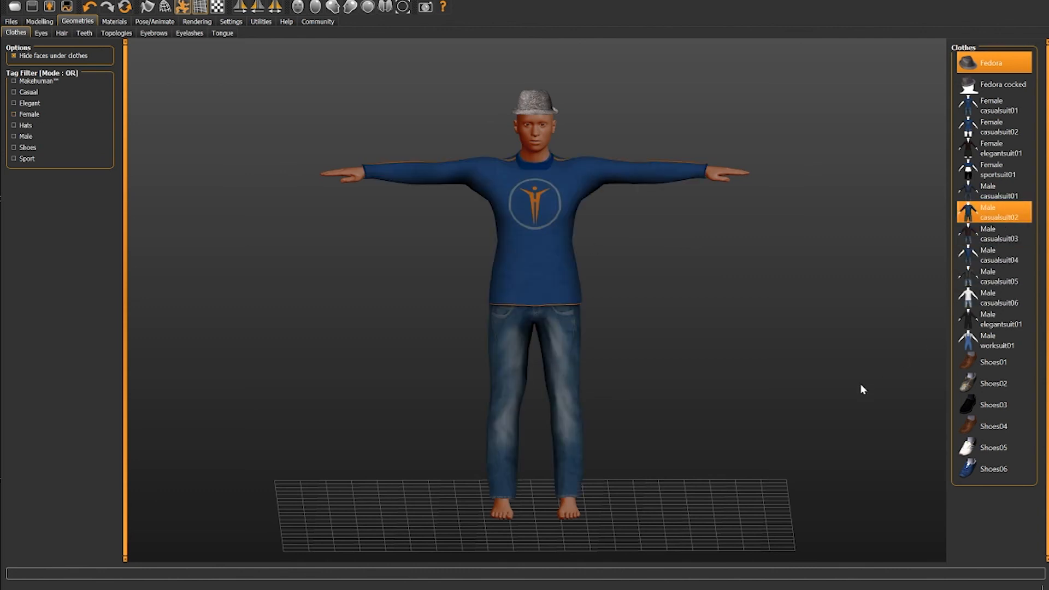
click(1005, 344)
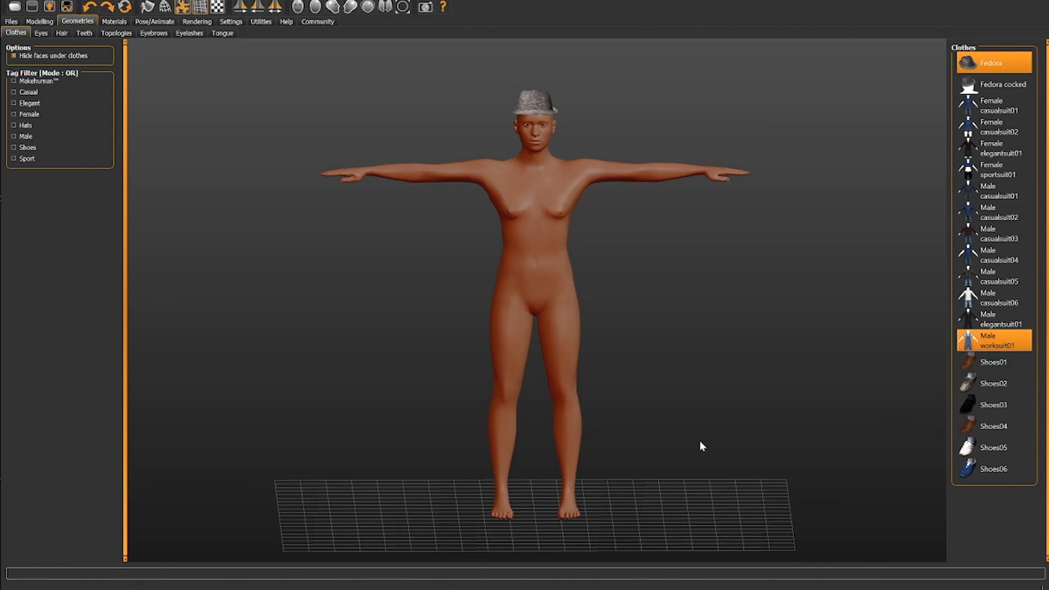
mouse_move(687, 431)
mouse_down()
mouse_move(578, 428)
mouse_move(705, 429)
mouse_move(628, 424)
mouse_move(689, 421)
mouse_move(684, 428)
mouse_up()
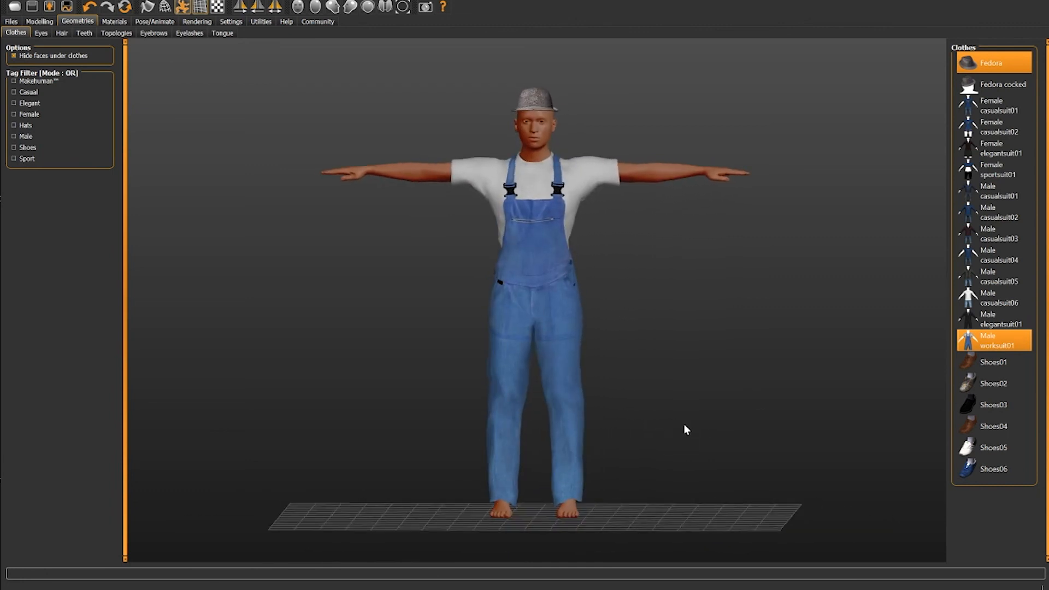